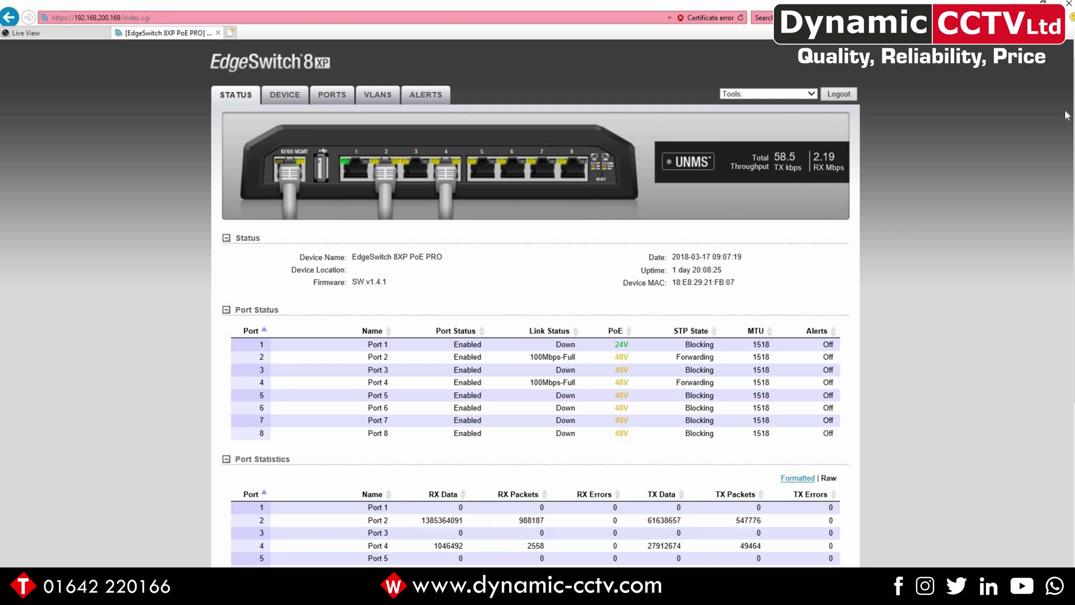
Review the switch's status page, covering port status, port statistics, total throughput and data distribution
scroll(537, 308, "down", 3)
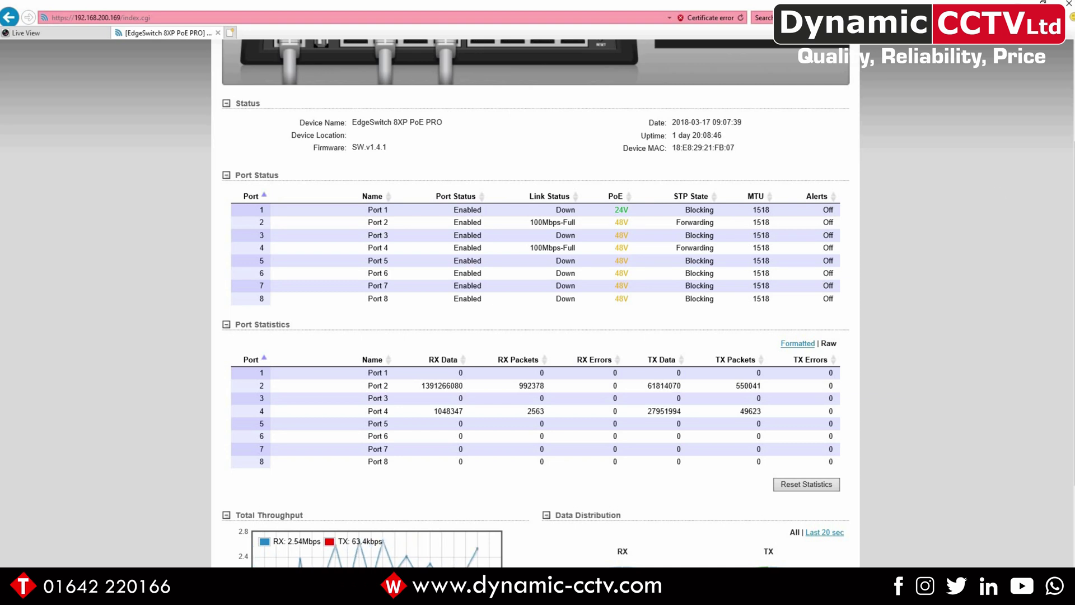
scroll(537, 302, "down", 3)
scroll(537, 302, "down", 1)
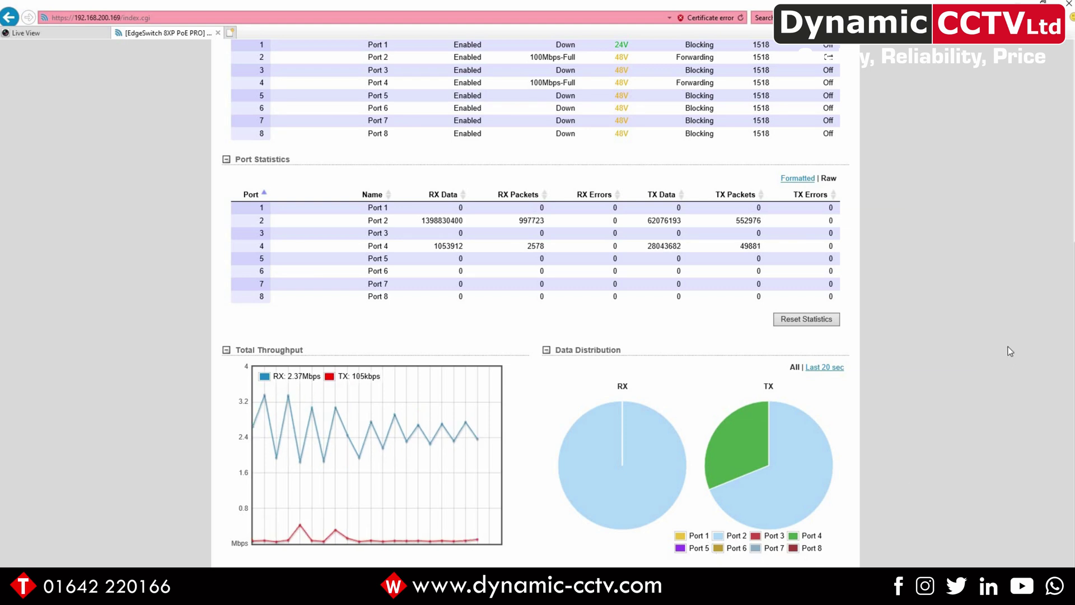
scroll(1010, 351, "up", 5)
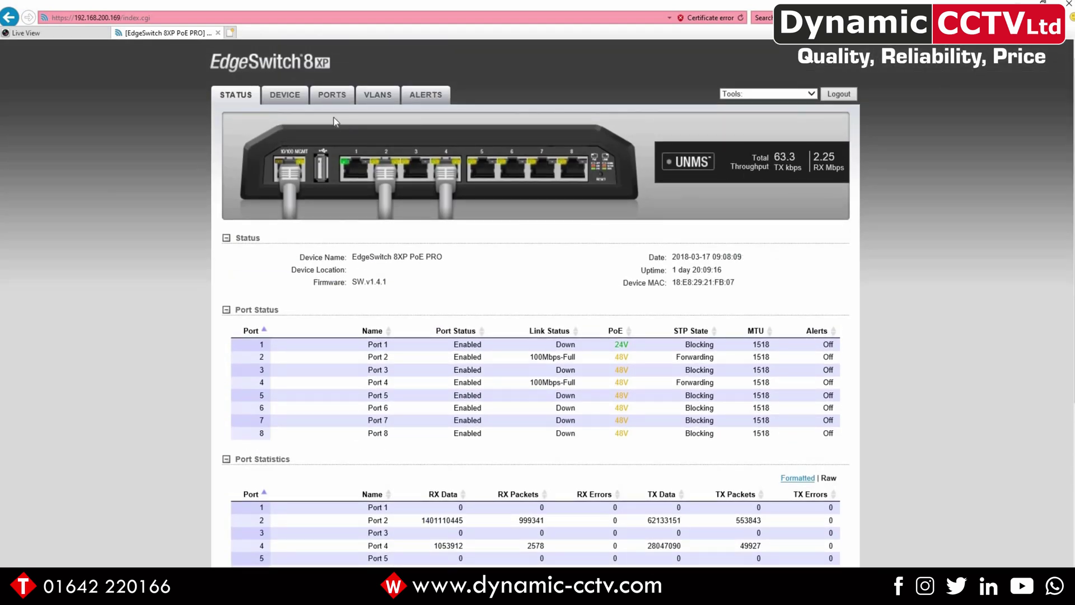
Examine the device settings, from firmware and management network through services and Spanning Tree Protocol to maintenance and configuration management
left_click(286, 97)
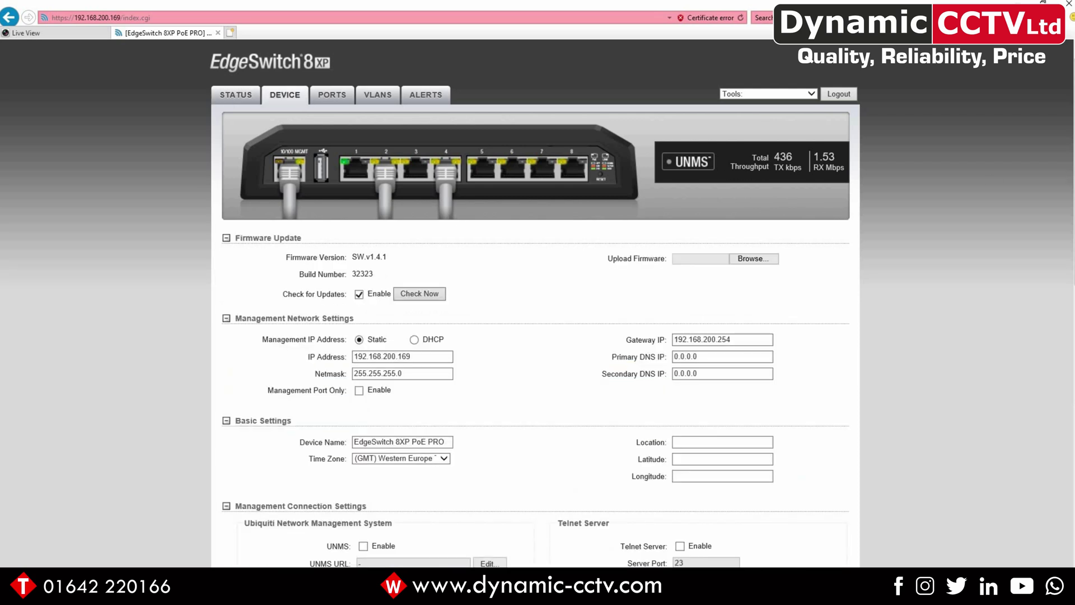
scroll(388, 271, "down", 2)
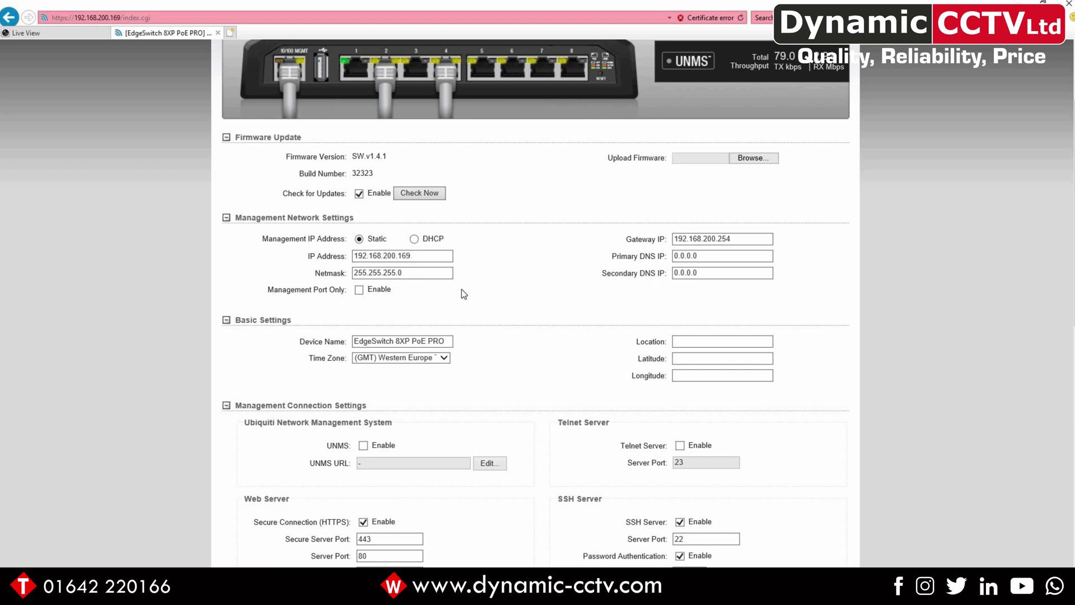
scroll(461, 289, "down", 3)
scroll(835, 317, "down", 1)
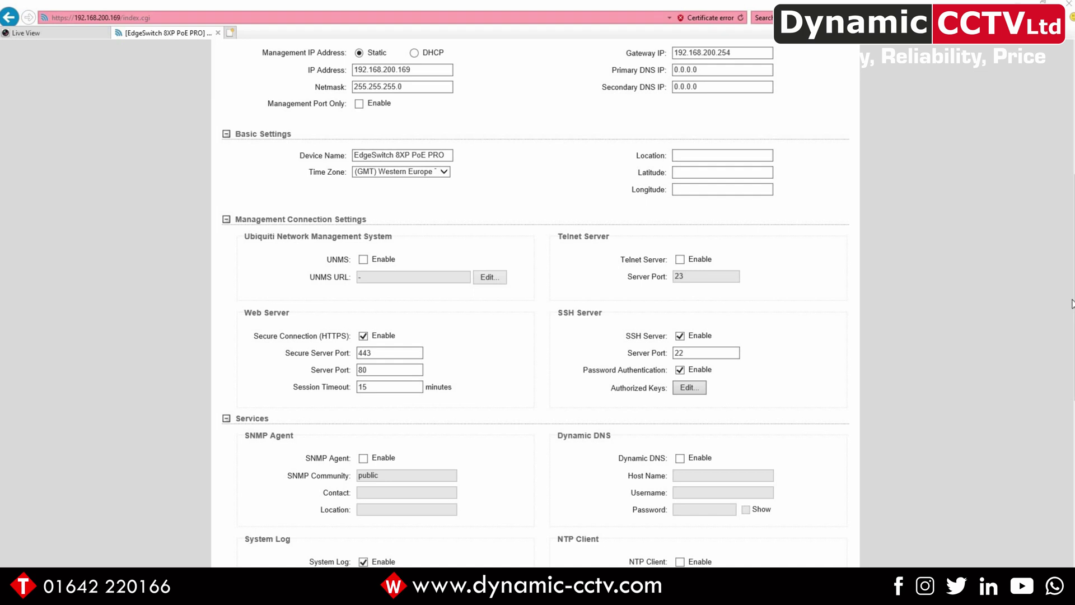
scroll(535, 303, "down", 3)
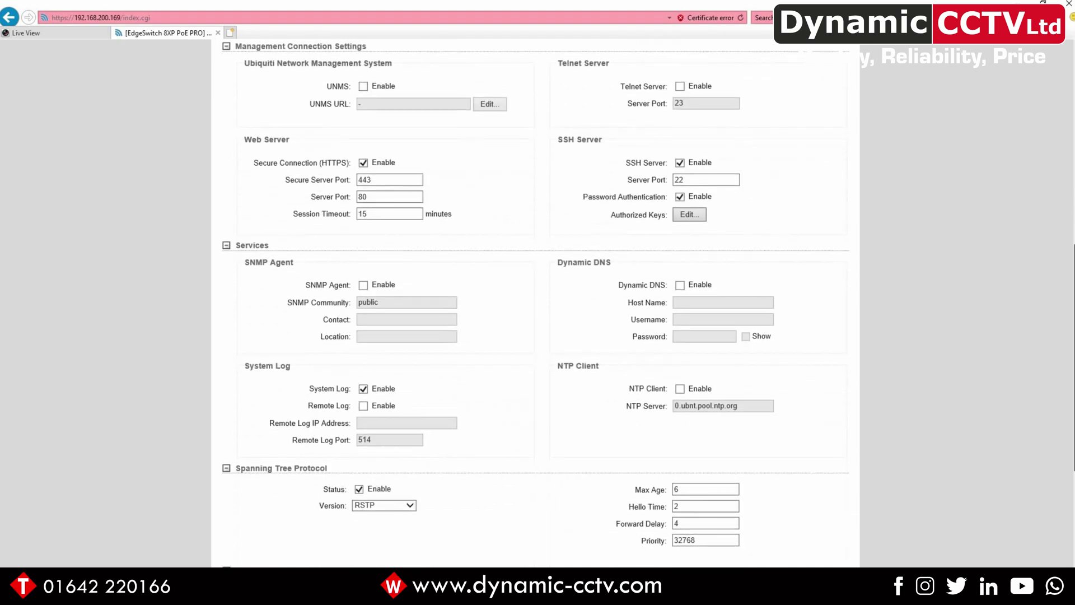
scroll(462, 381, "down", 1)
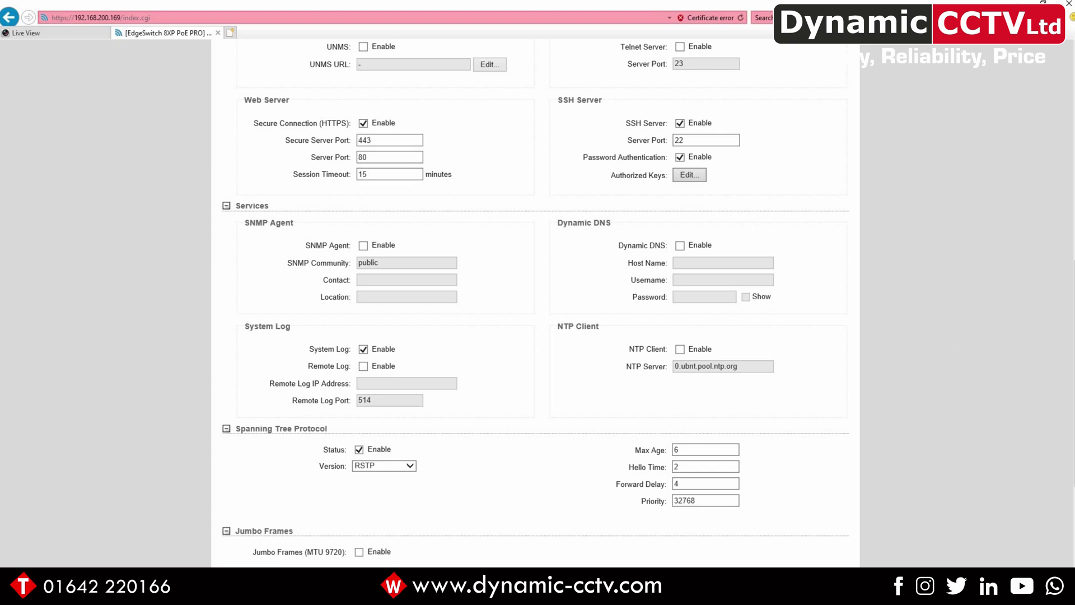
scroll(711, 540, "down", 5)
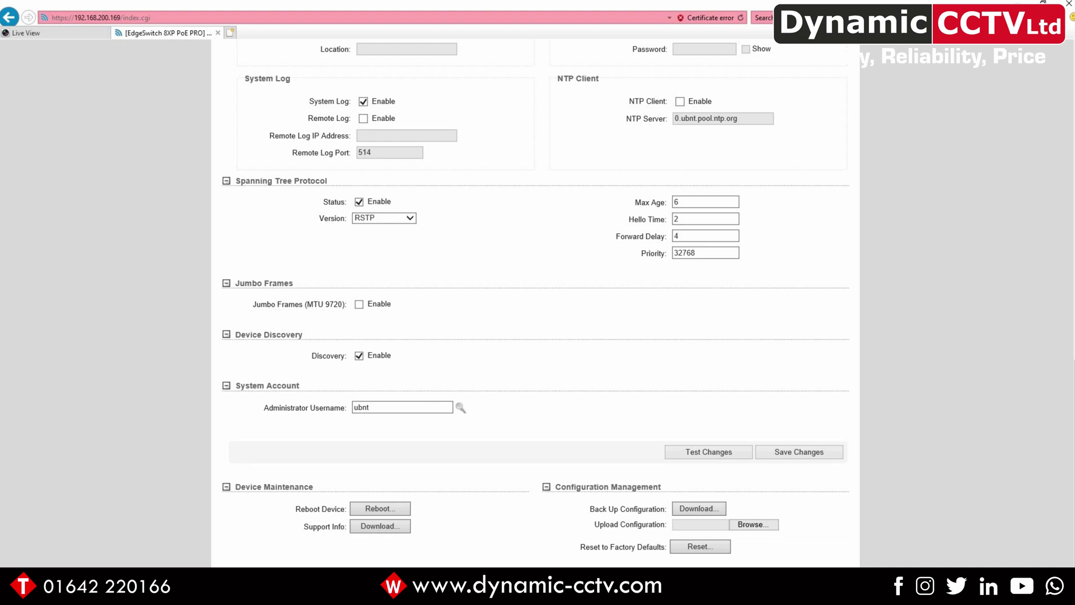
scroll(434, 542, "up", 10)
scroll(536, 303, "up", 1)
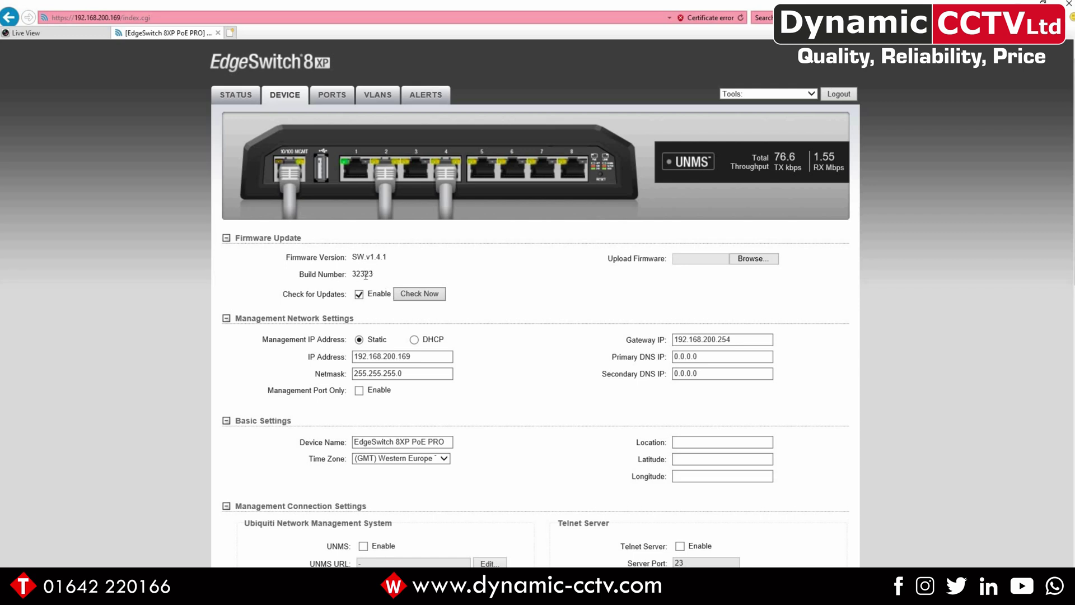
left_click_drag(365, 274, 301, 267)
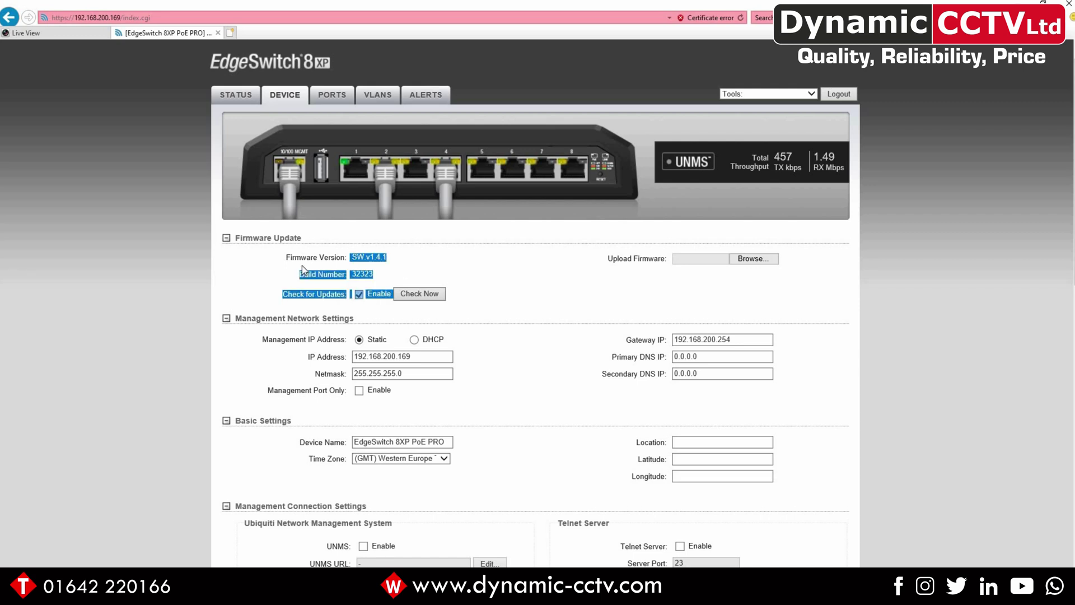
Inspect the port settings for Port 1, checking the available PoE voltages, keeping 24V, and reviewing the watchdog, spanning tree and alert options
left_click(326, 97)
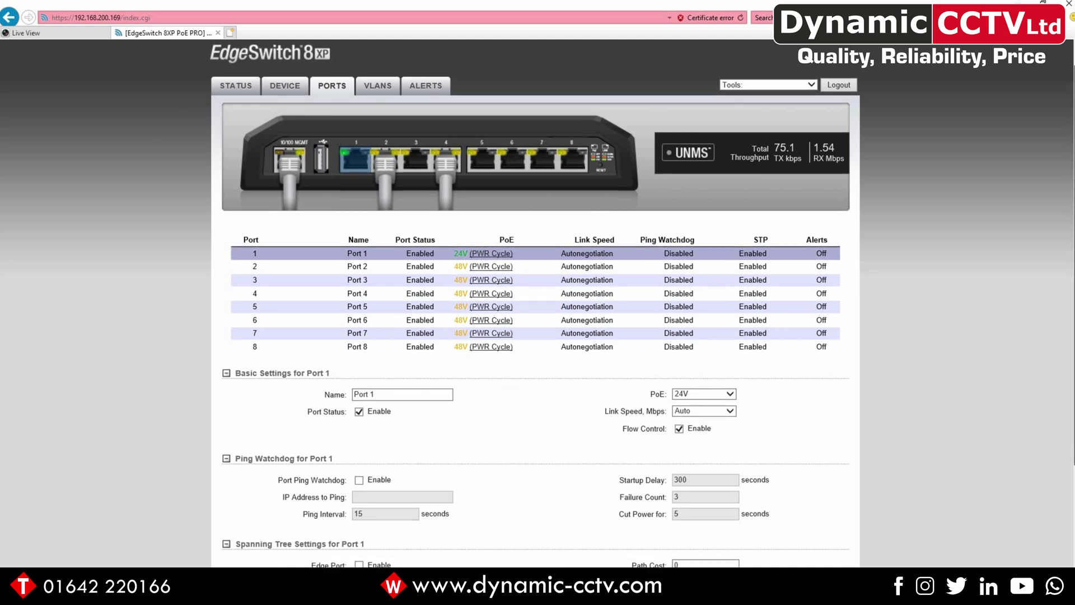
scroll(722, 241, "down", 3)
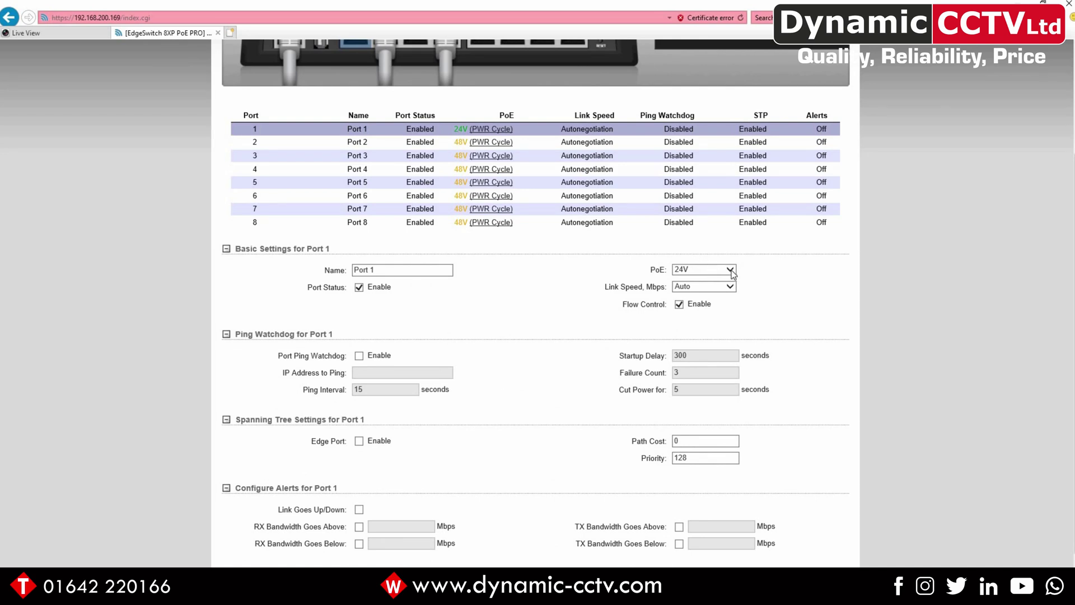
left_click(731, 270)
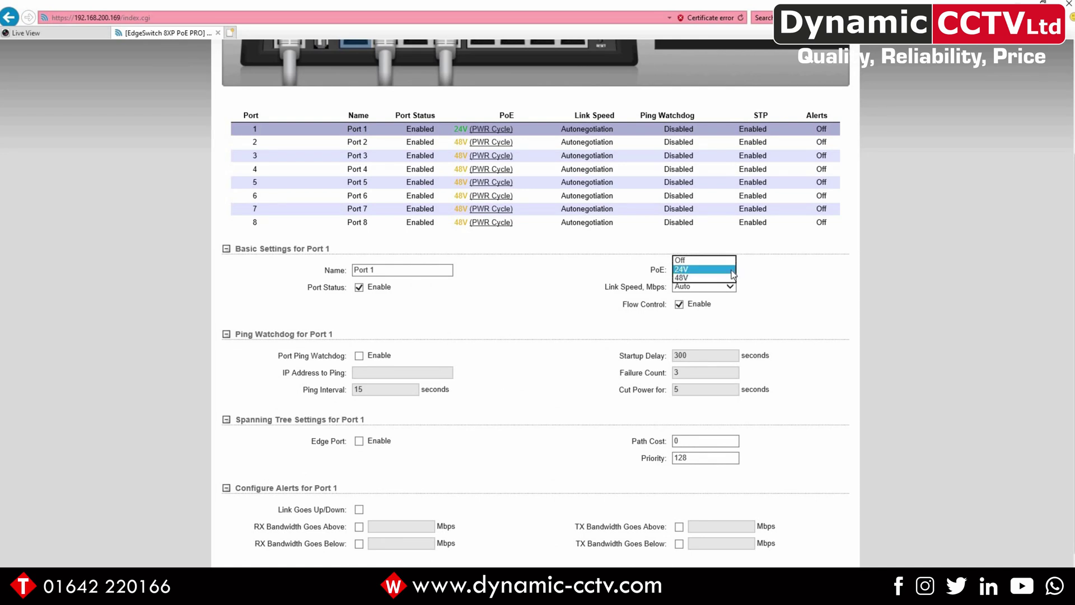
left_click(683, 270)
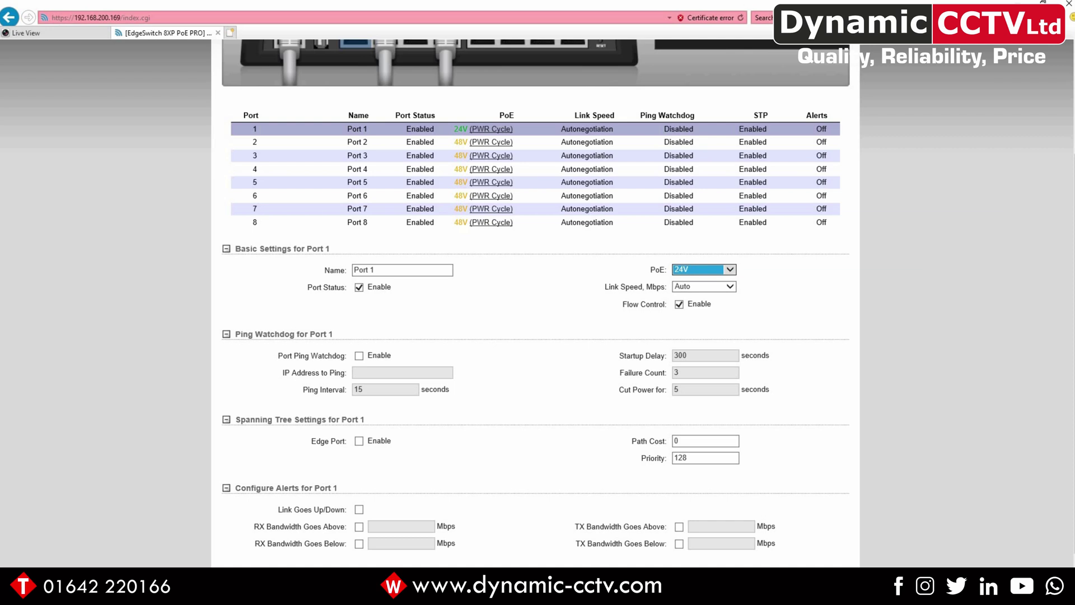
scroll(537, 302, "down", 2)
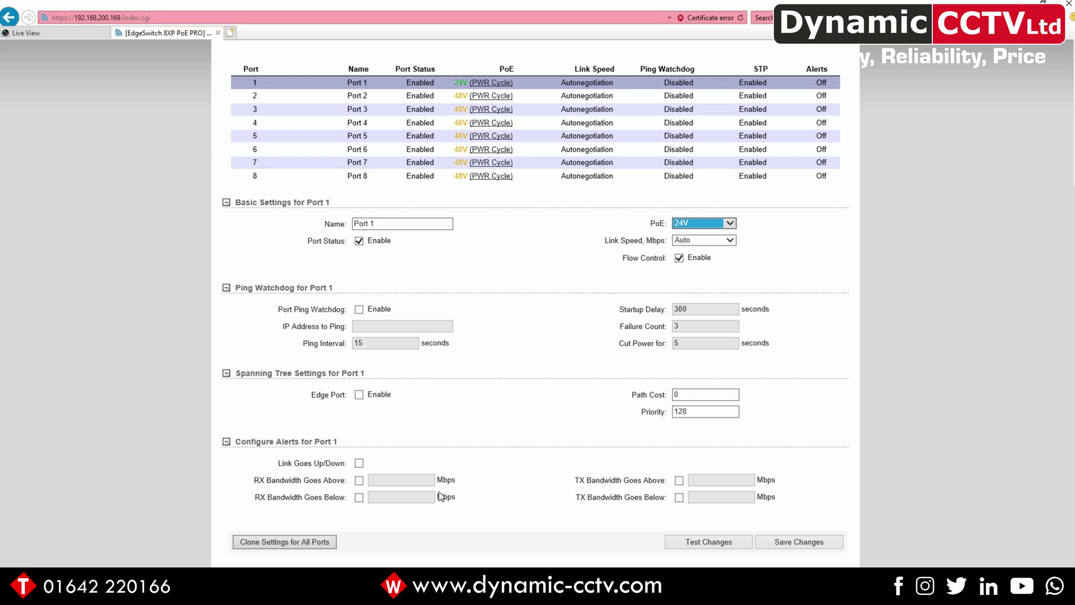
scroll(514, 480, "up", 3)
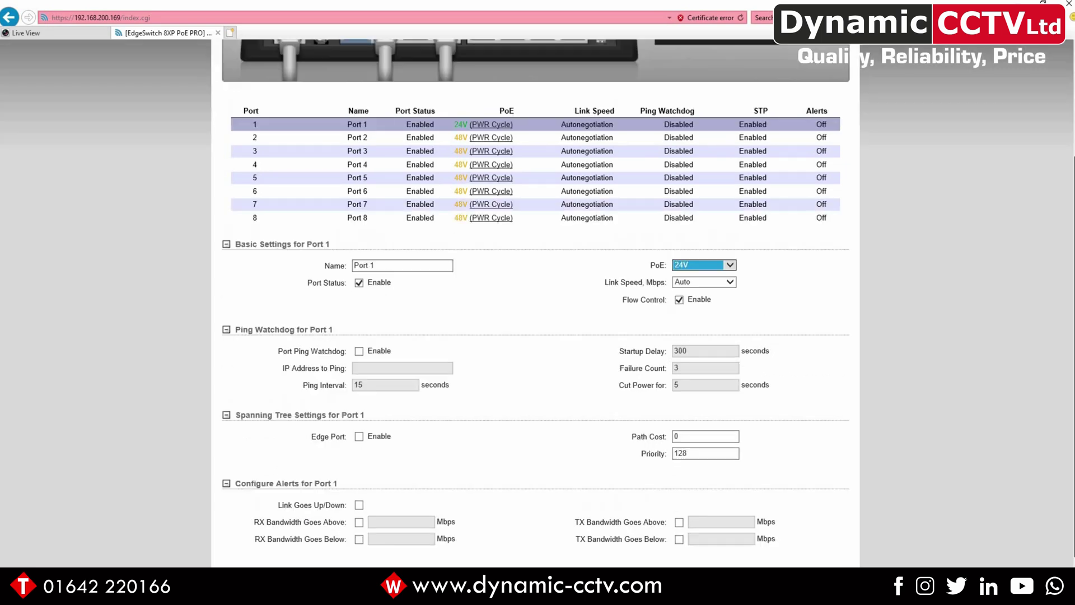
scroll(700, 372, "down", 1)
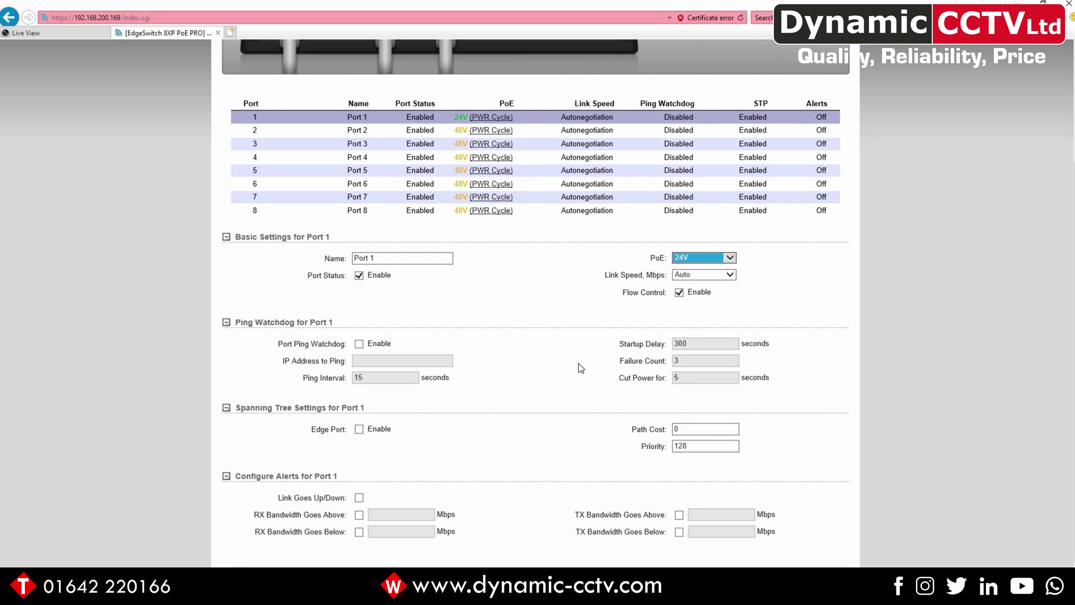
scroll(578, 363, "up", 3)
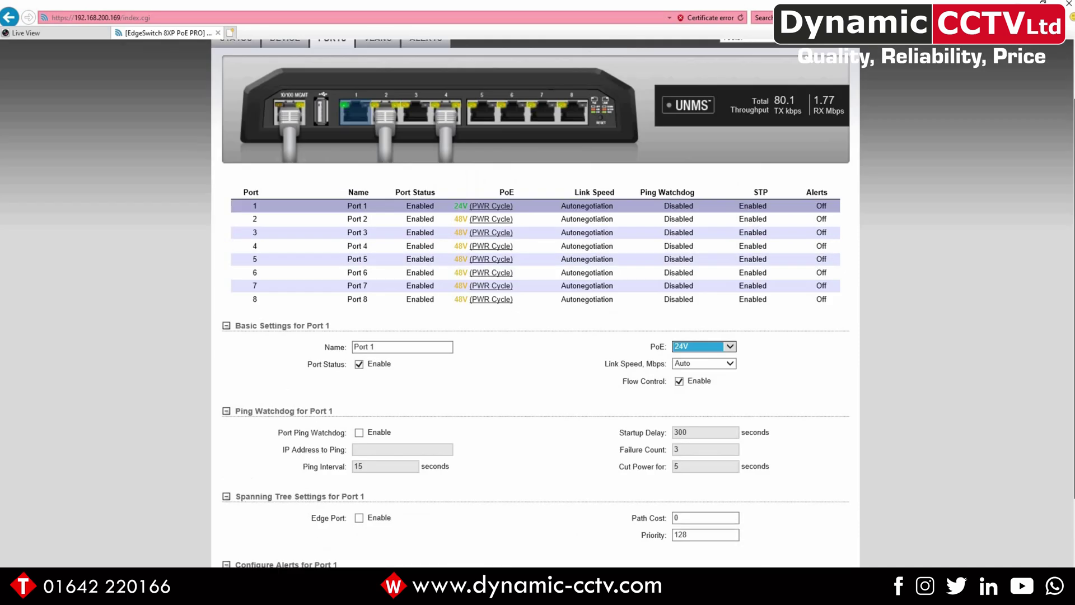
Add a blank entry to the VLAN list without saving it, and view the alert and system logs
left_click(377, 98)
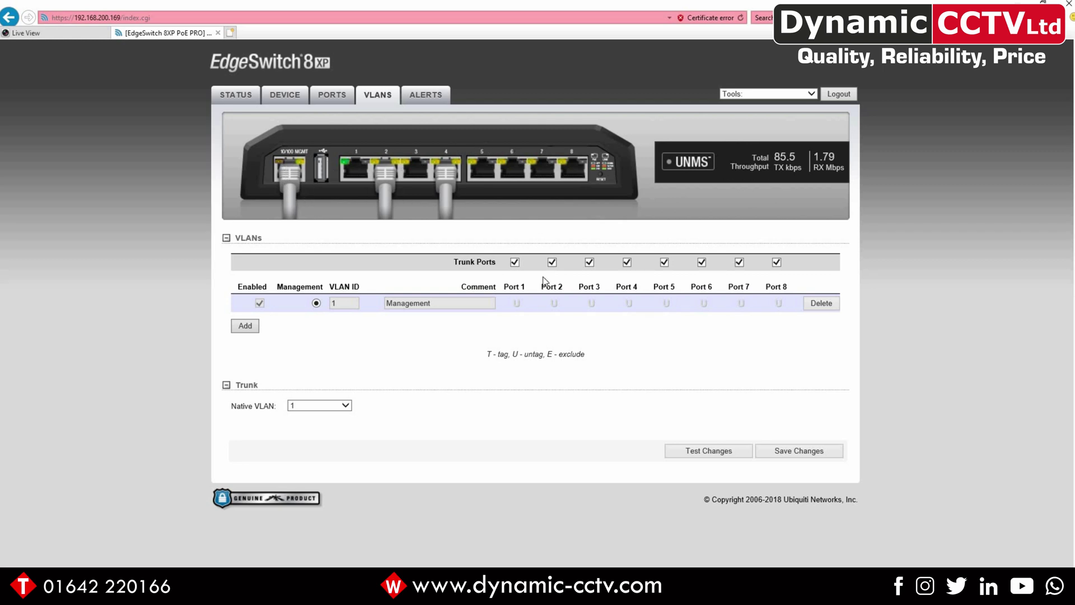
left_click(244, 326)
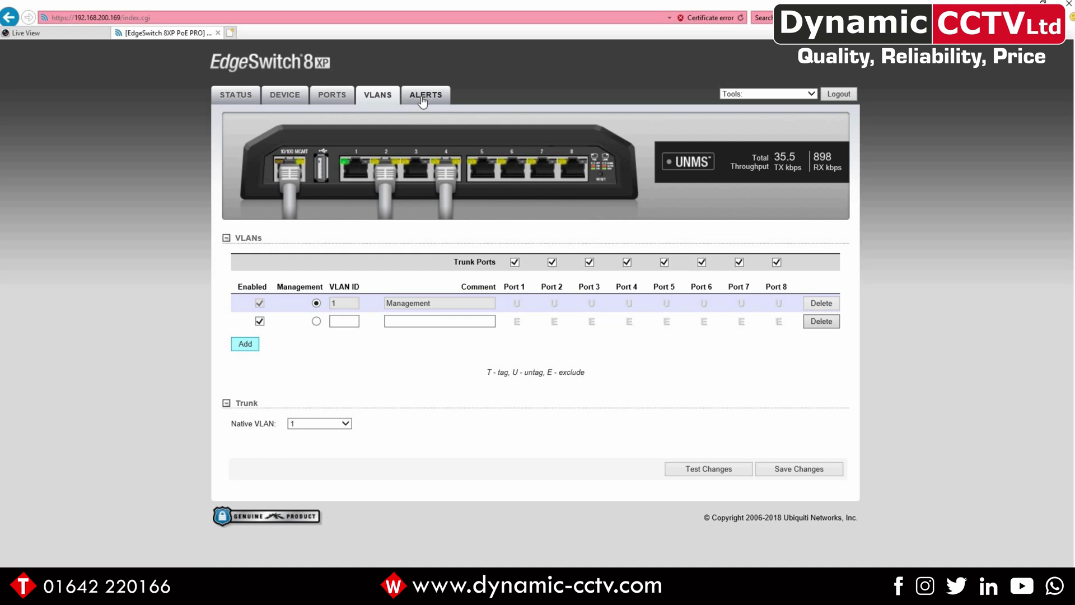
left_click(422, 101)
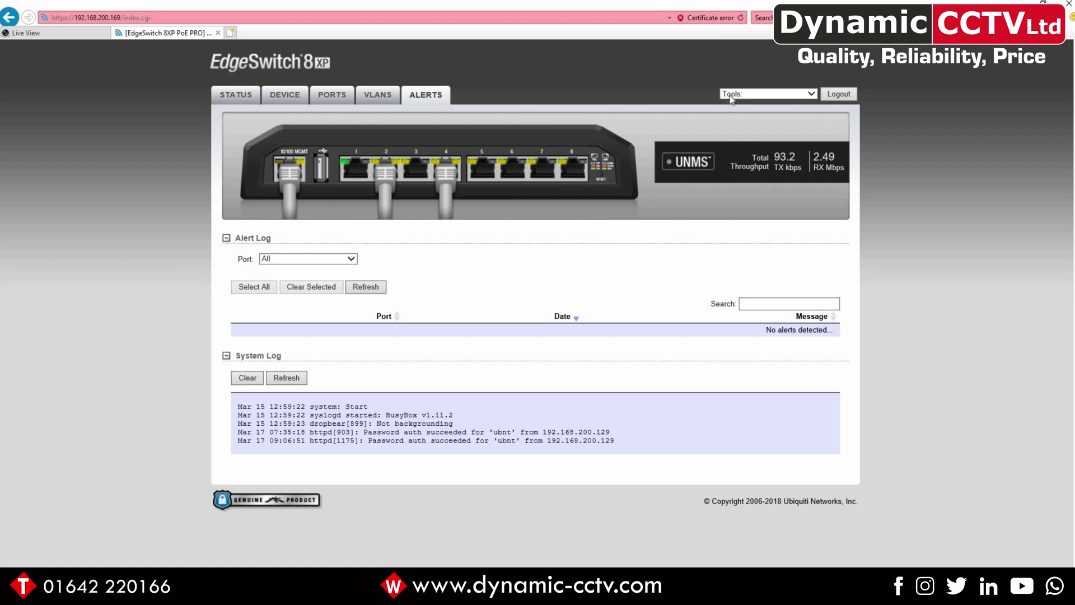
View the switch's MAC table for all ports and close it
left_click(811, 93)
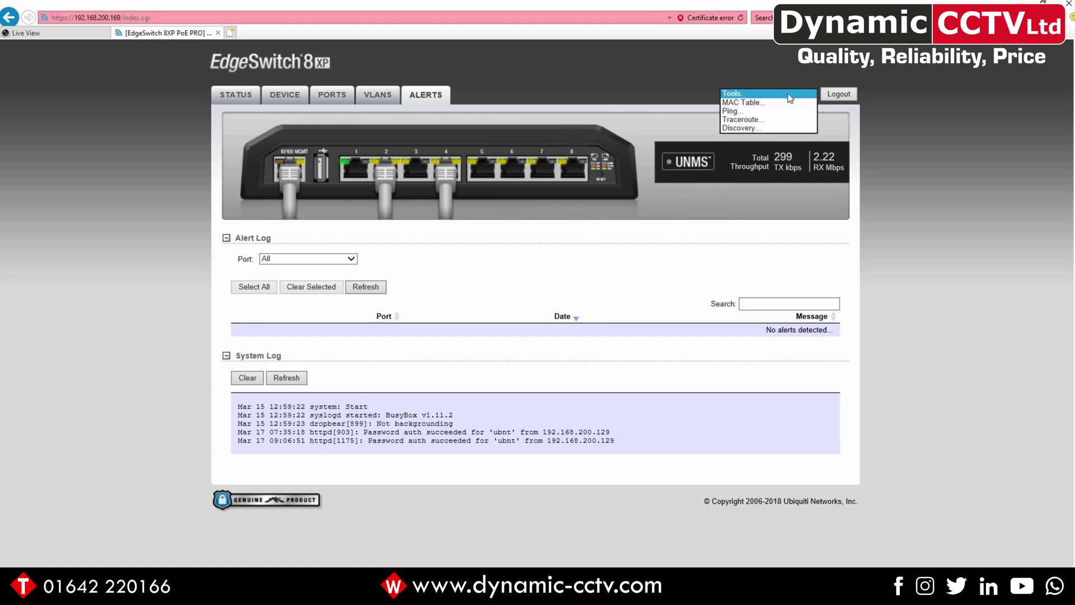
left_click(743, 101)
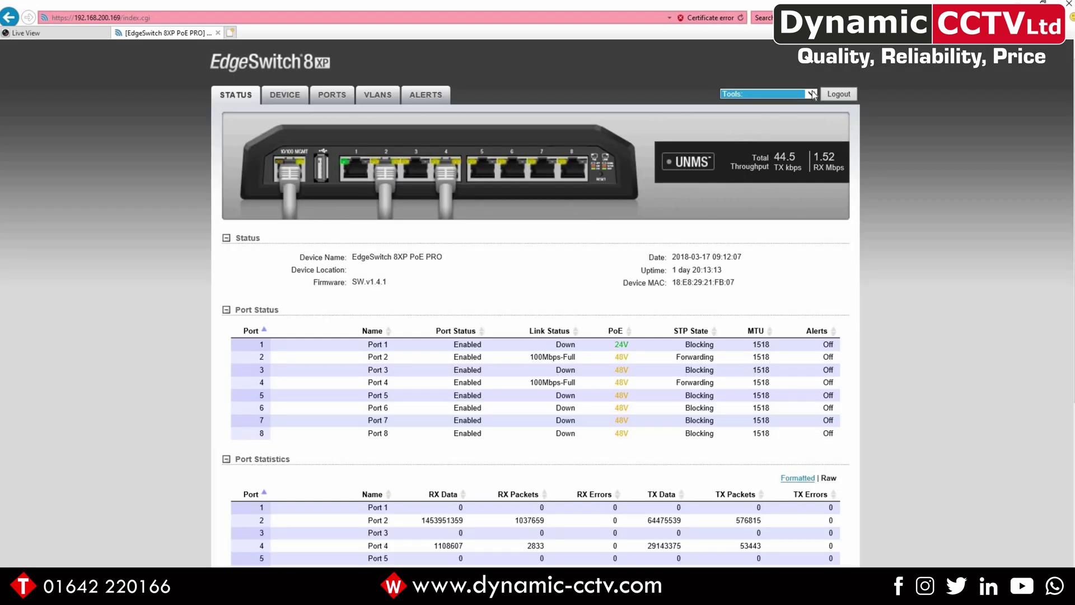
left_click(811, 93)
left_click(756, 103)
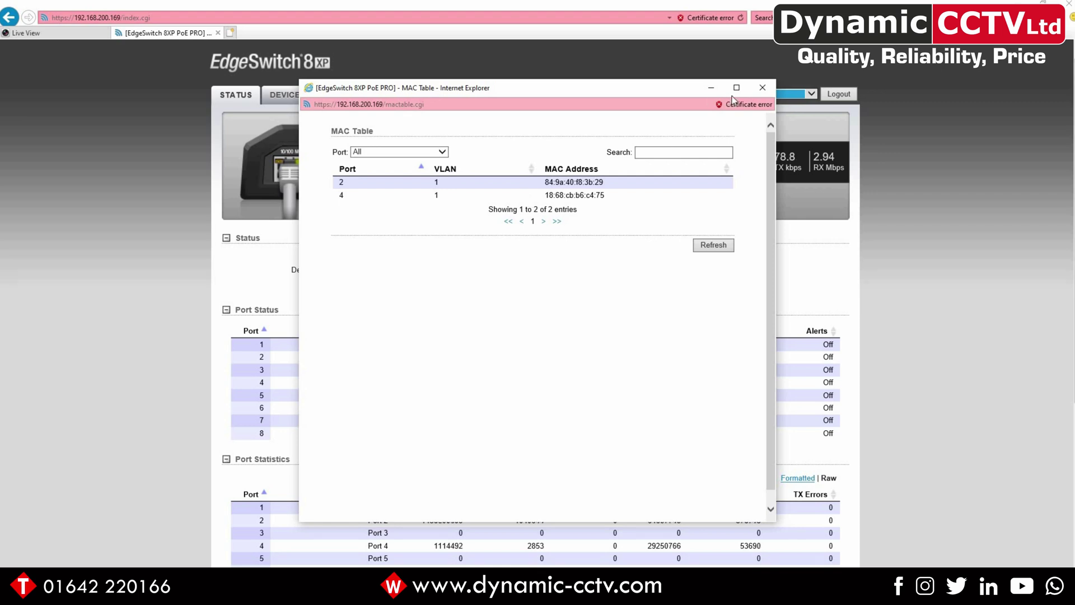
left_click(761, 88)
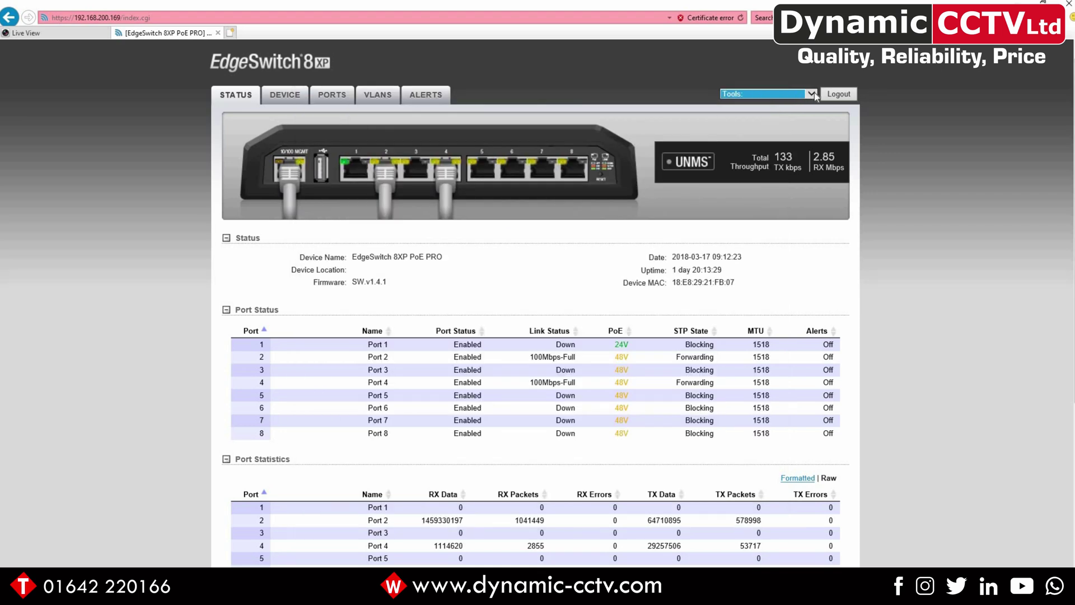
Run a network ping from the switch to the destination 192.168.200.129
left_click(812, 93)
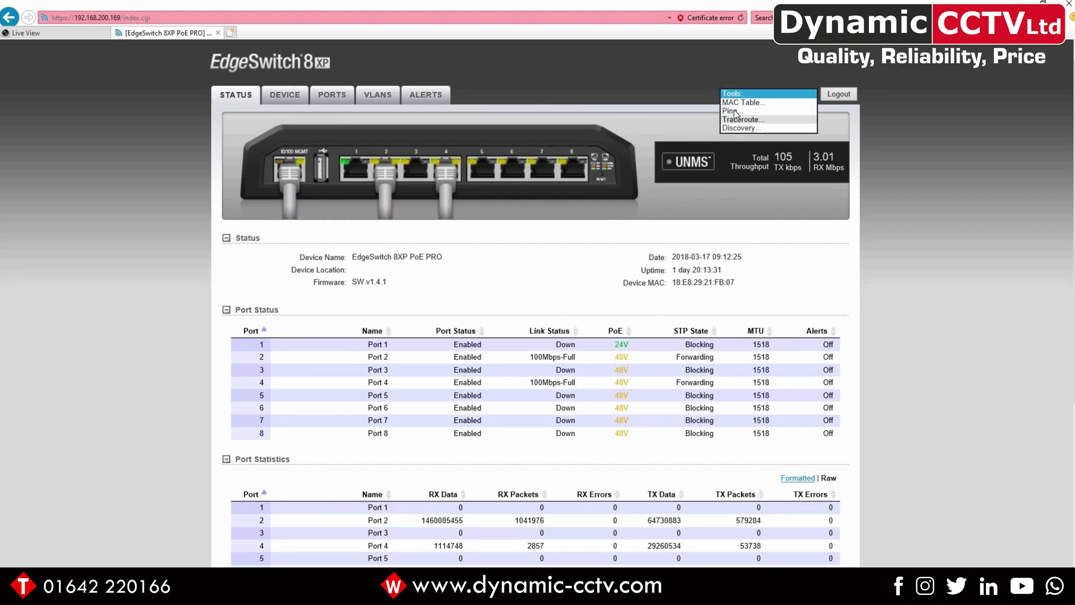
left_click(734, 110)
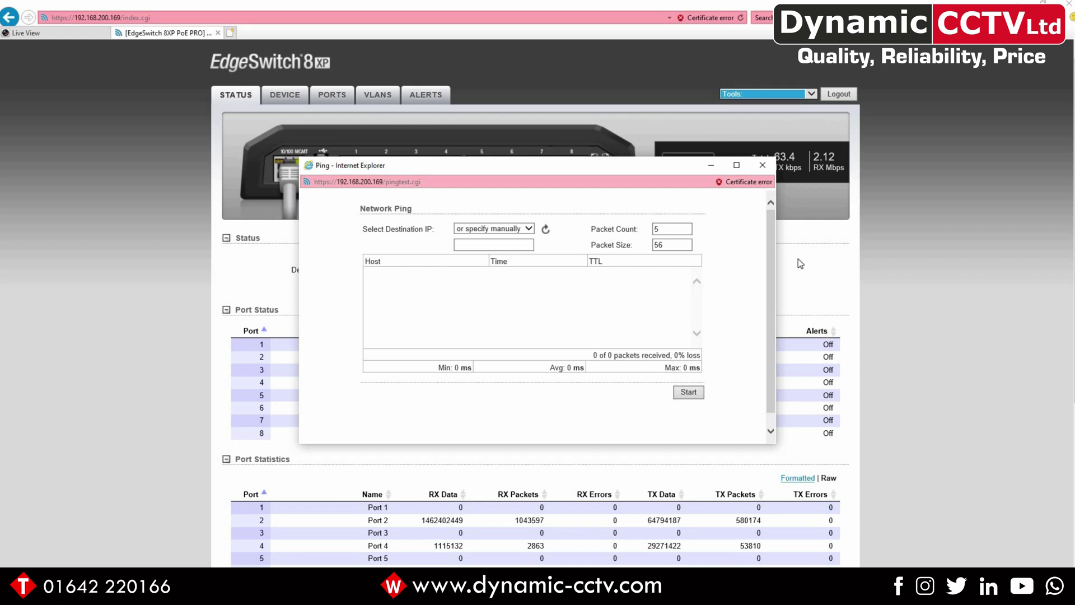
left_click(528, 229)
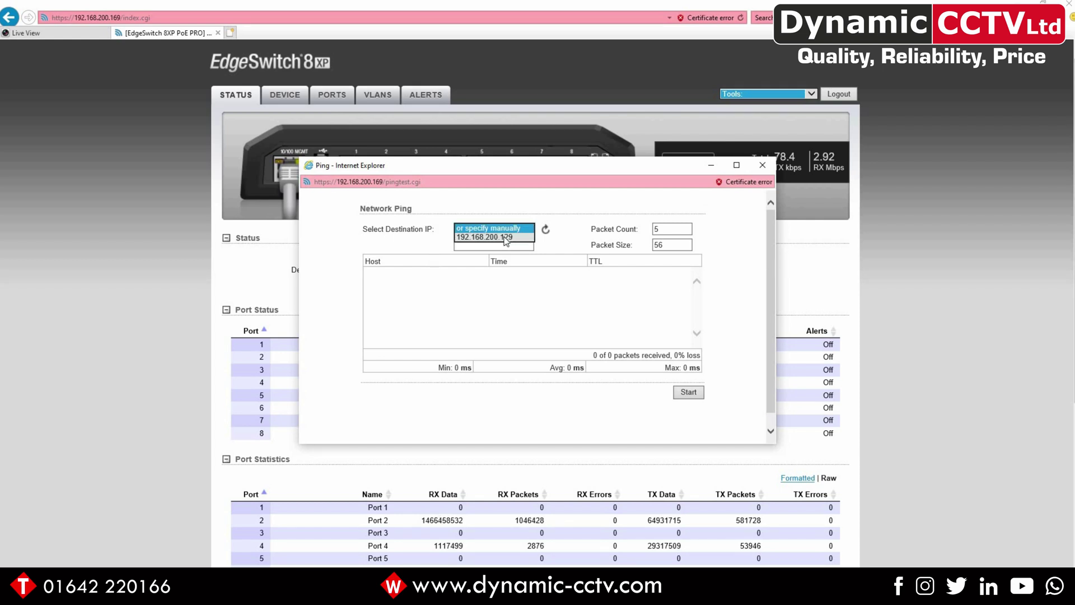
left_click(689, 392)
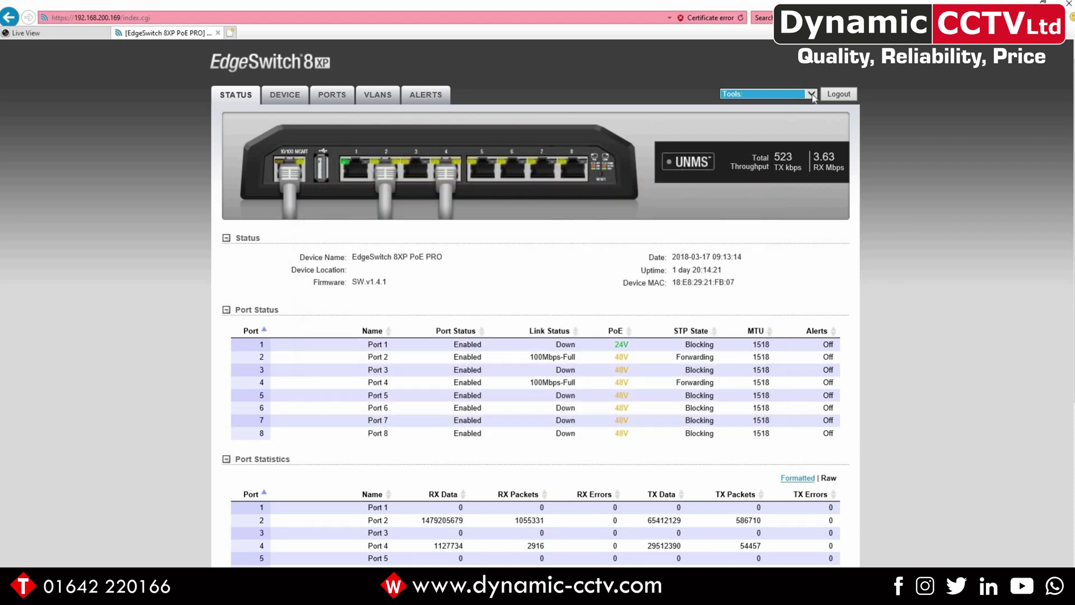
Run a network traceroute to the destination host 8.8.8.8 and close the traceroute window
left_click(767, 94)
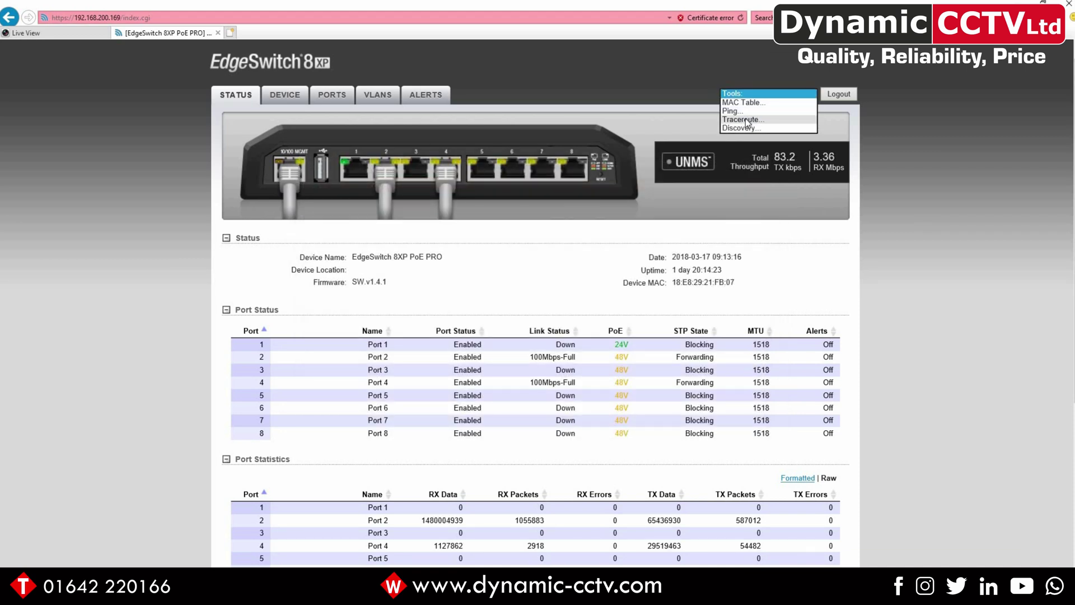
left_click(745, 120)
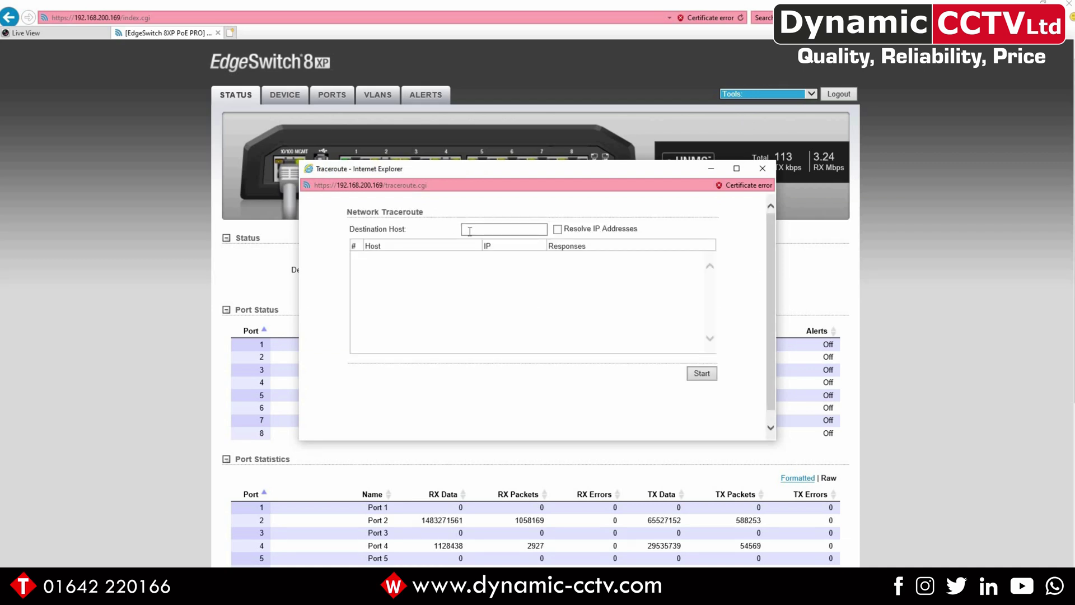
left_click(472, 233)
type("8.8.8.8")
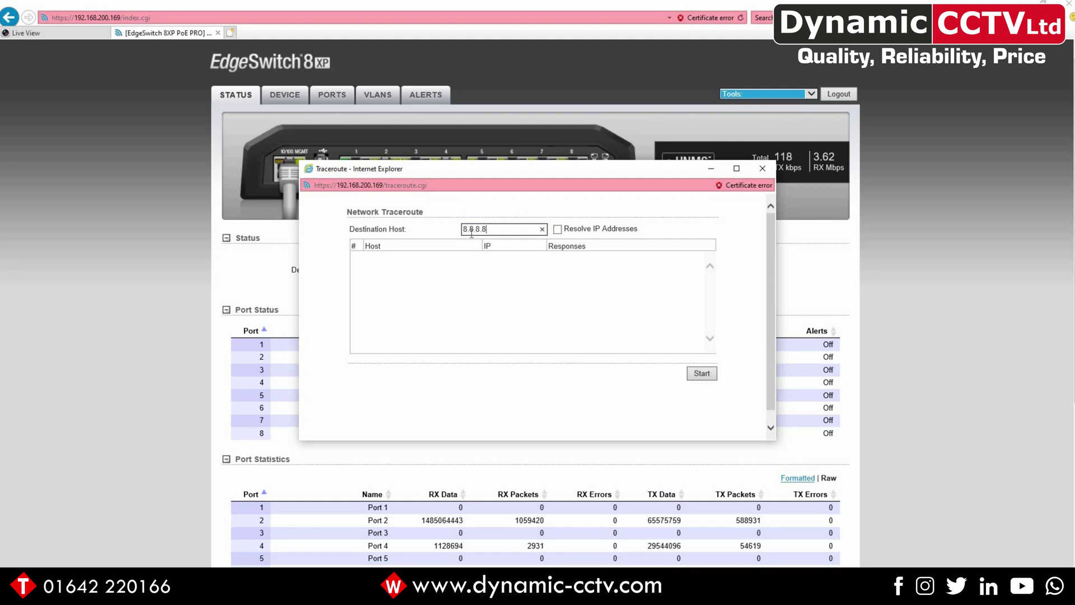
left_click(700, 375)
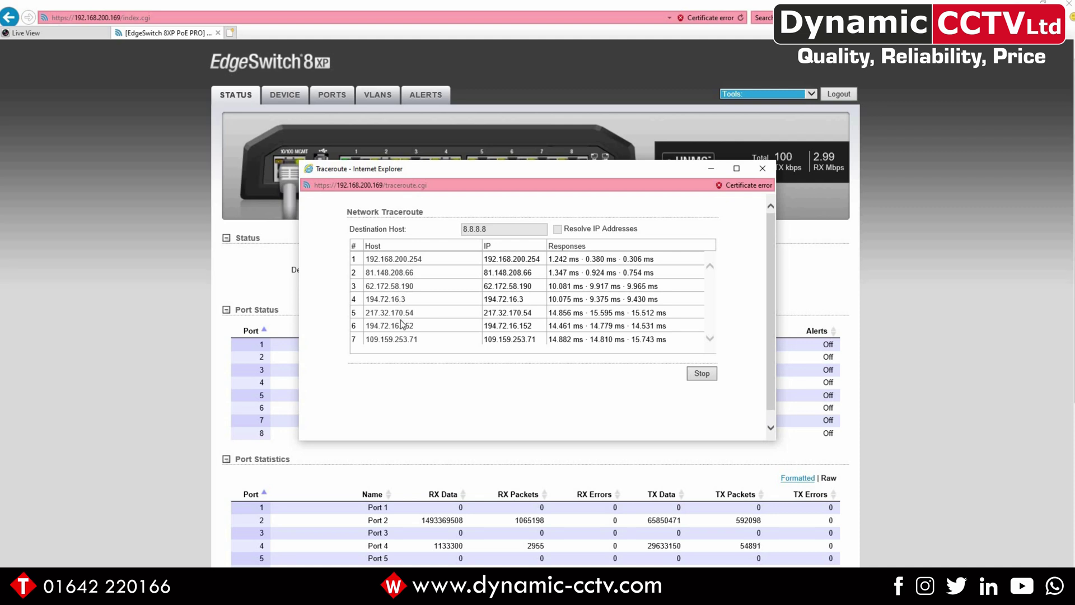
left_click(761, 168)
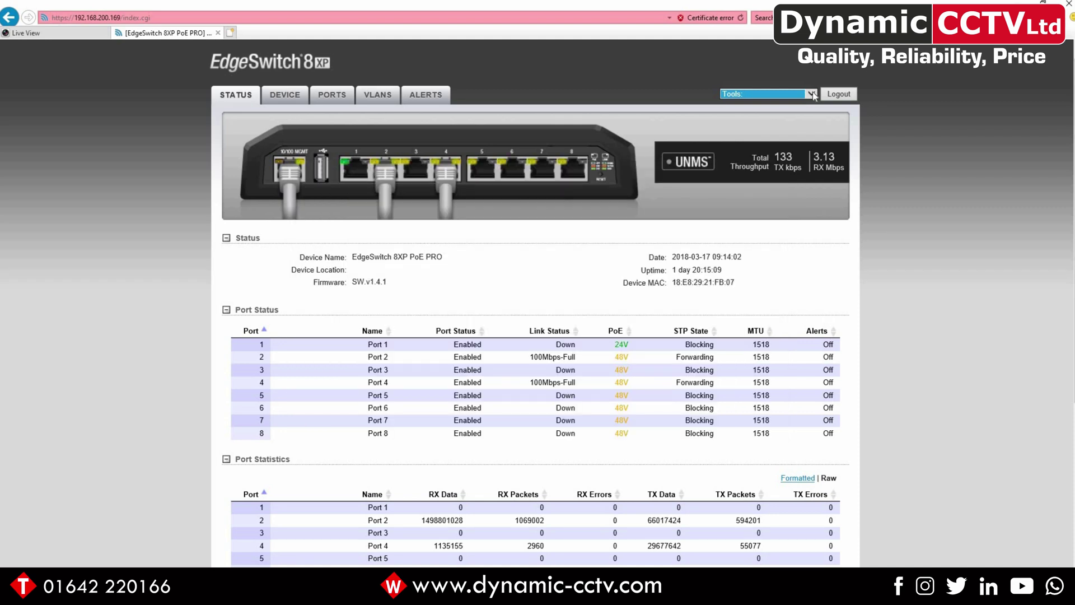
Run device discovery from the switch's diagnostic tools and close the discovery window
left_click(764, 93)
left_click(739, 129)
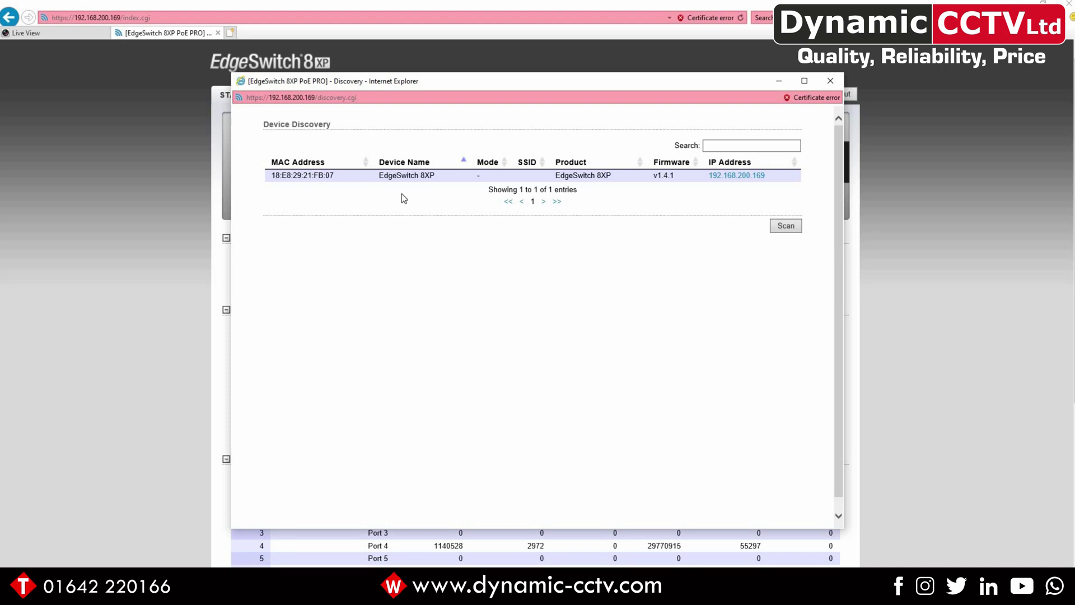
left_click(830, 82)
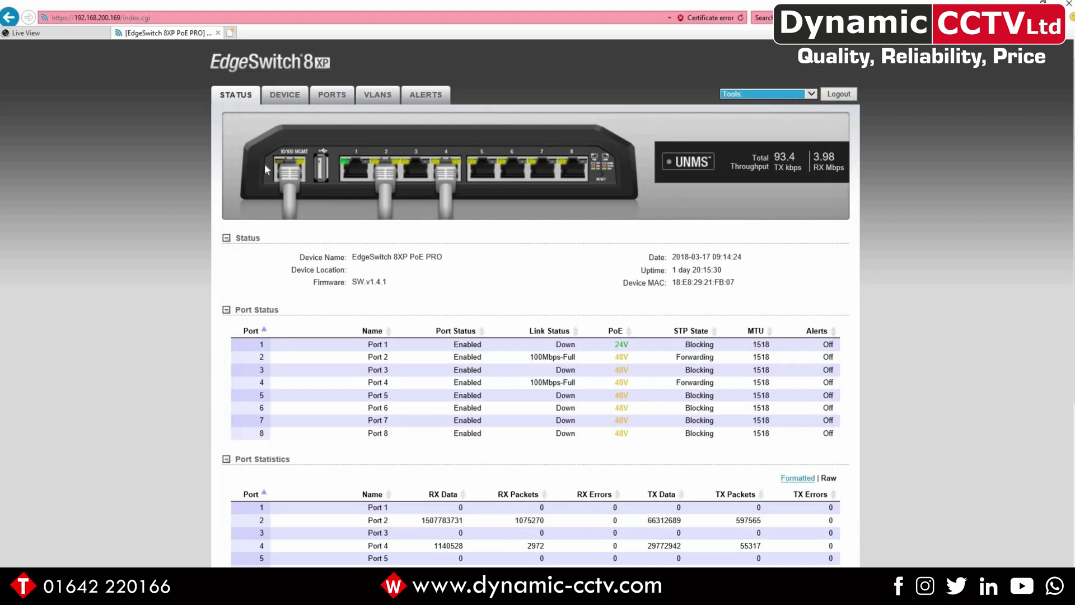
Review the switch's device settings, from spanning tree, device discovery and system account to the maintenance and configuration management options
left_click(279, 96)
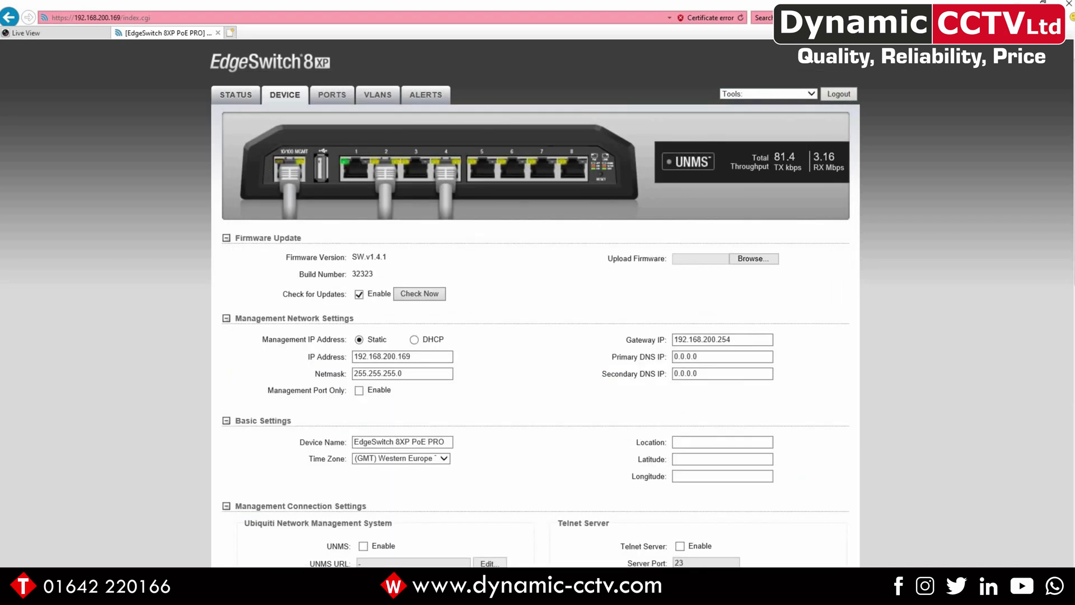
scroll(536, 303, "down", 7)
scroll(536, 303, "down", 6)
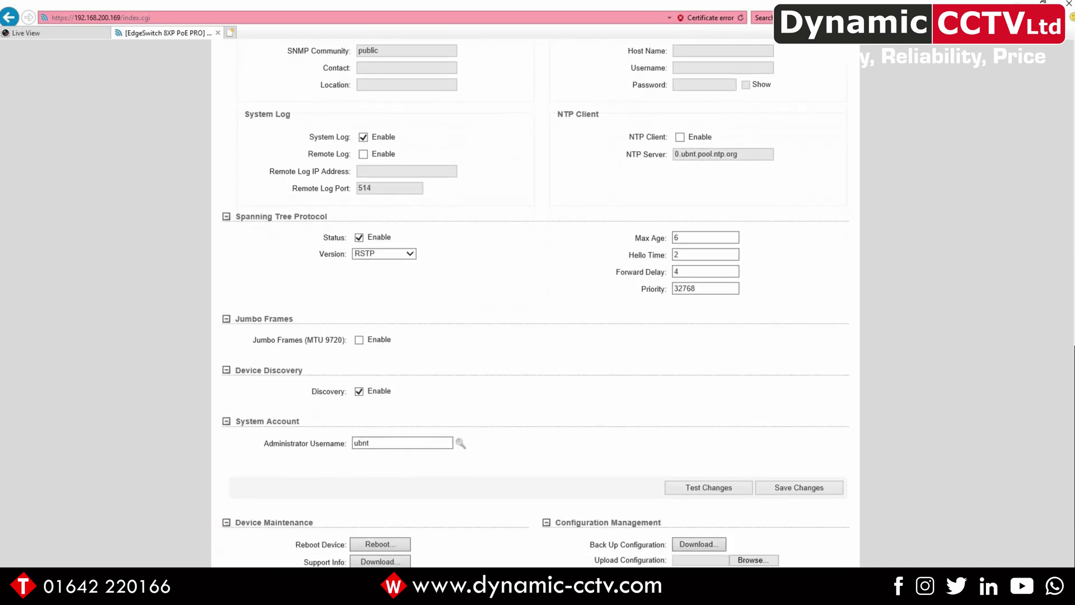
scroll(369, 415, "down", 1)
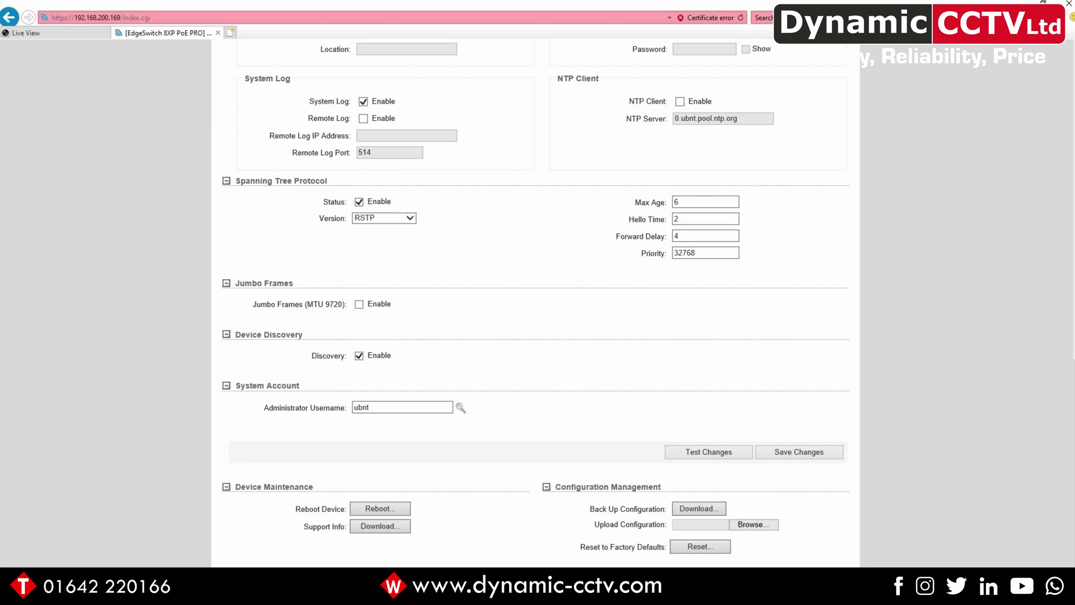
scroll(536, 303, "up", 1)
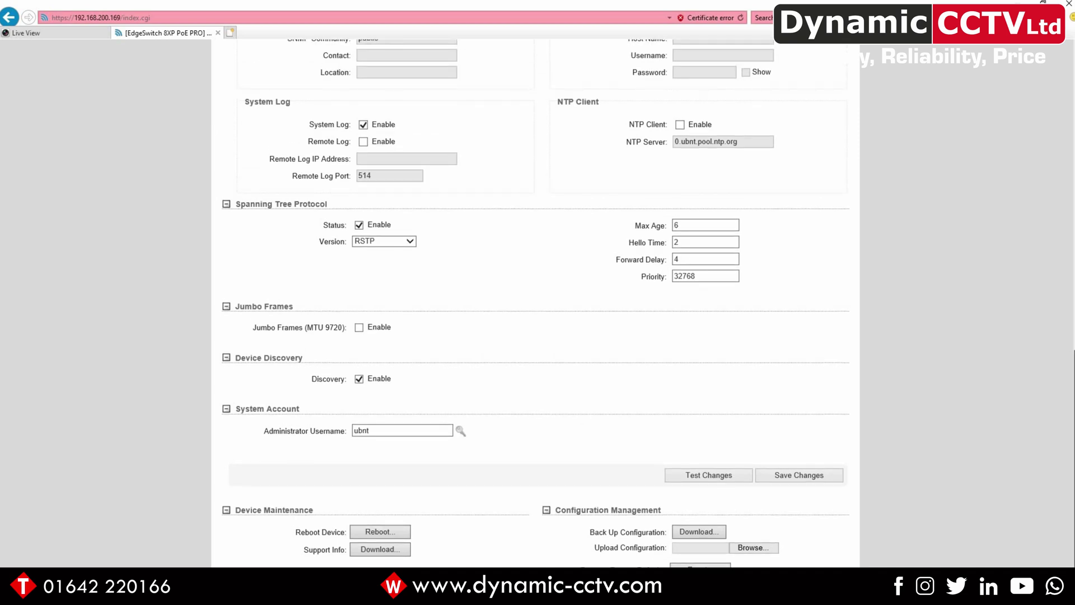
scroll(550, 377, "up", 4)
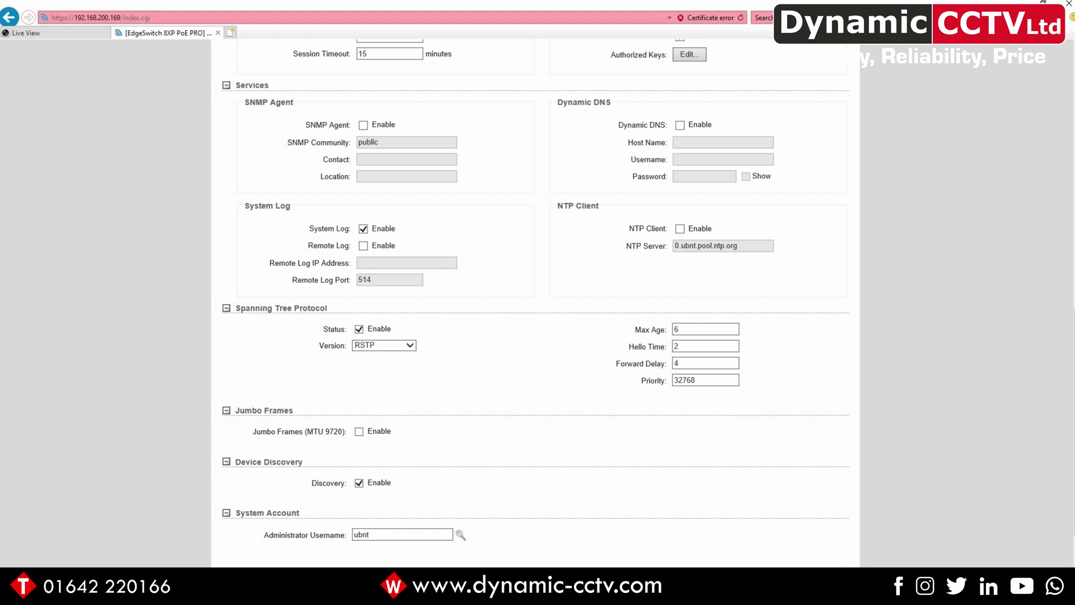
left_click_drag(1067, 363, 1067, 113)
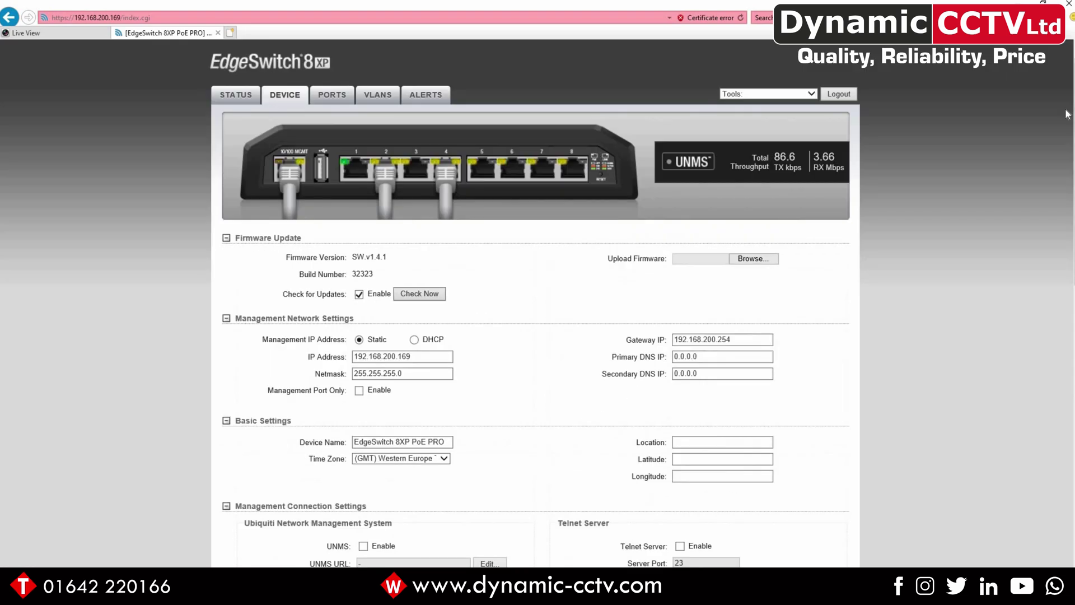